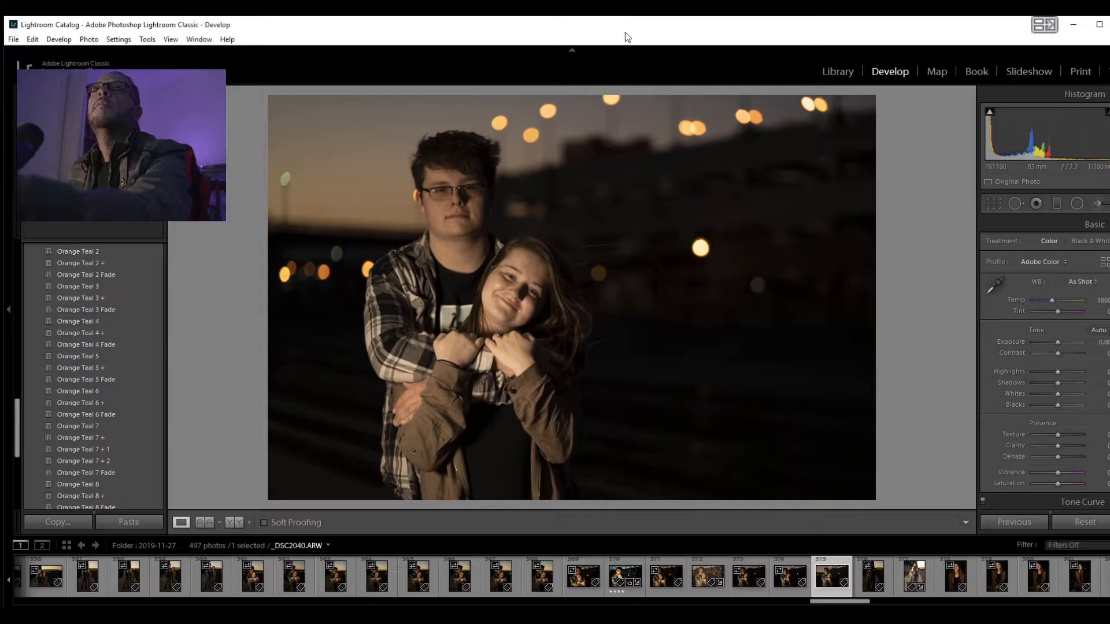
- Display the photo's file name, exposure settings and lens information over the image
key(i)
key(i)
key(i)
key(i)
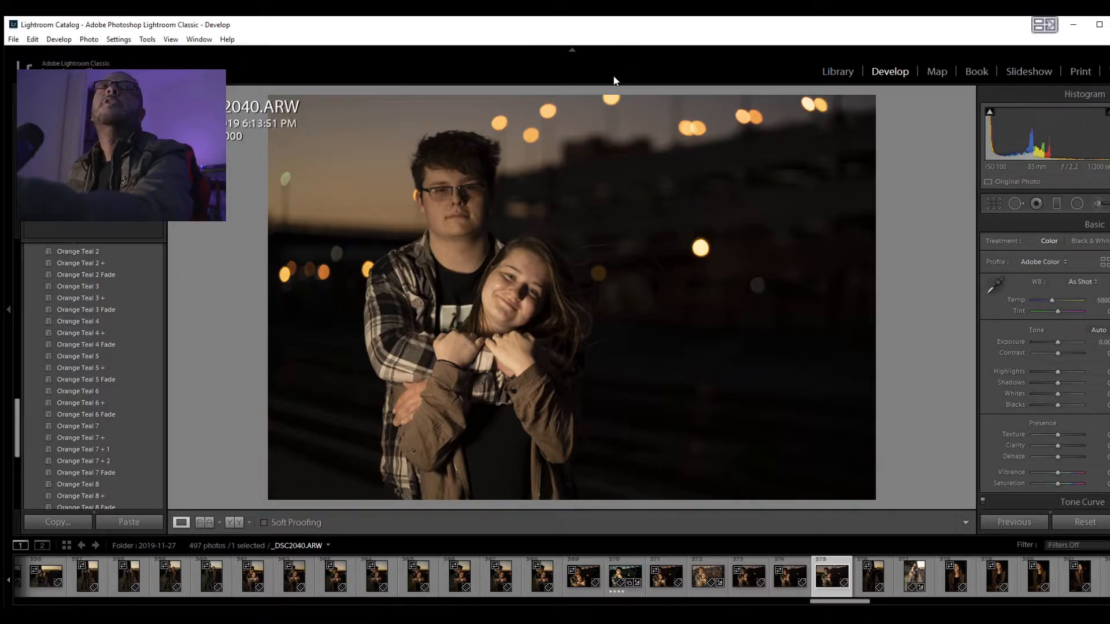
key(i)
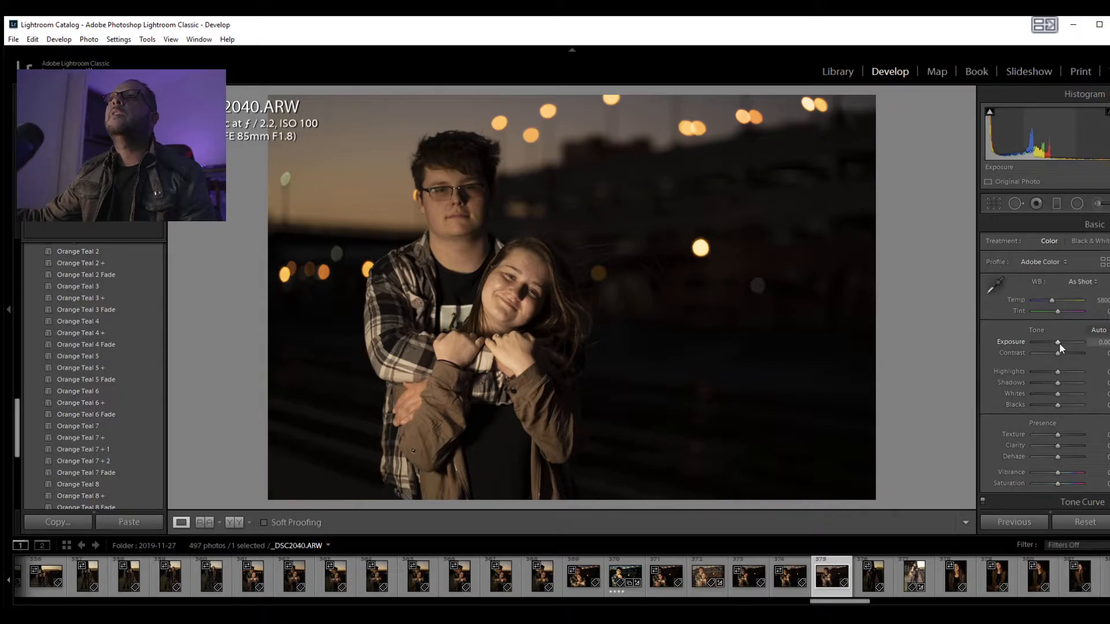
- Raise the photo's Exposure to about +0.48
drag(1058, 345, 1061, 345)
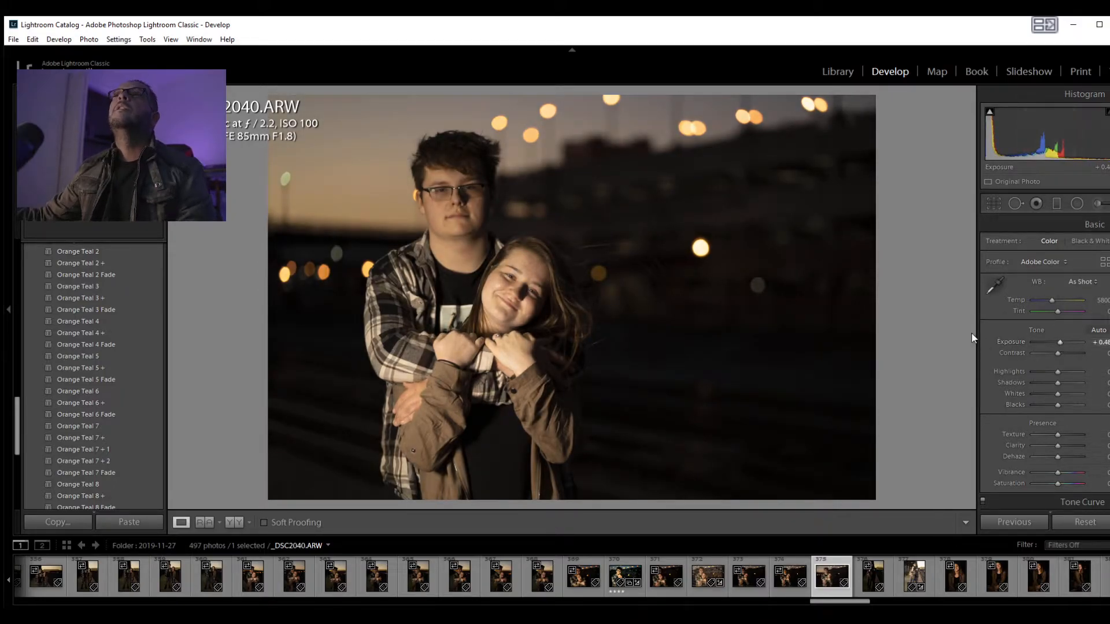
- Try the Auto white balance on the photo and return it to As Shot
click(1085, 285)
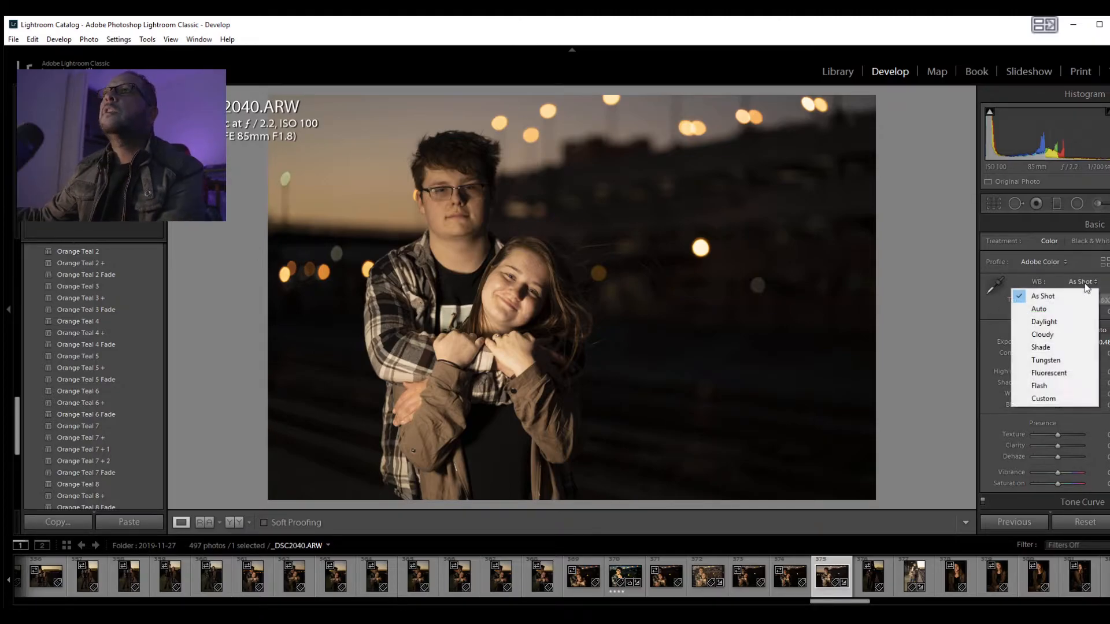
click(1040, 309)
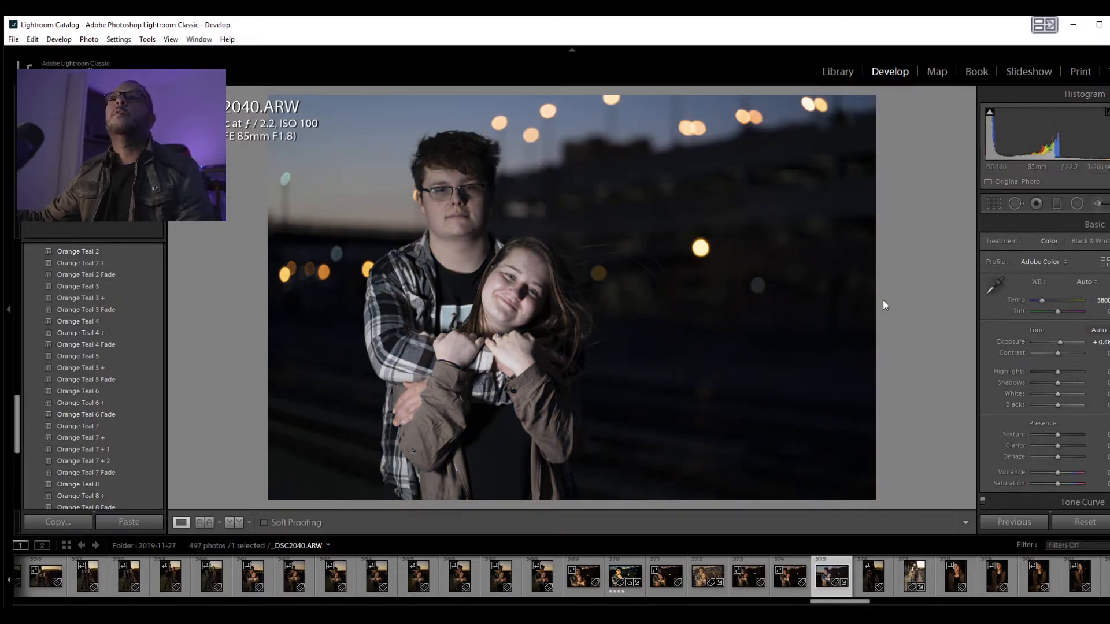
click(1086, 282)
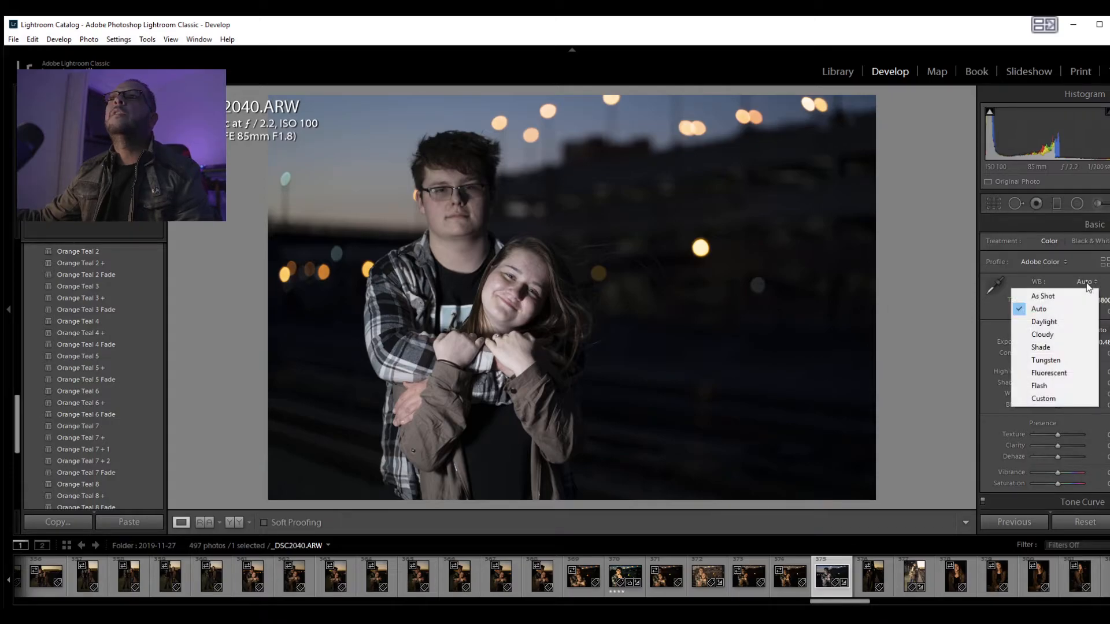
click(1053, 297)
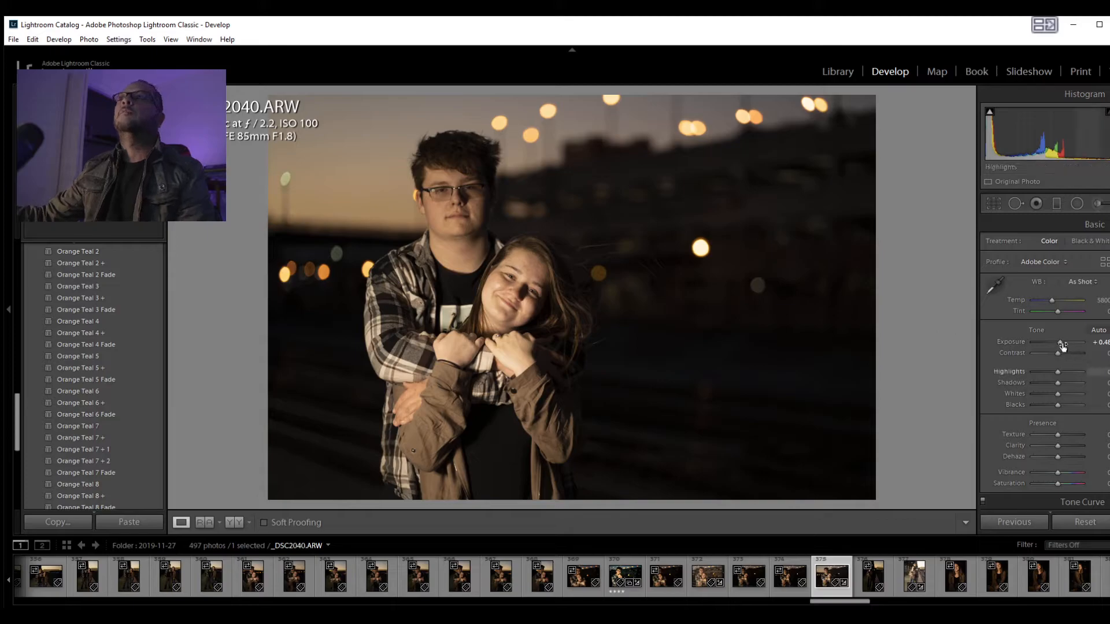
- Adjust the tone with Contrast at +5, Highlights at -14, Shadows at +14 and Whites at +55
drag(1057, 353, 1059, 353)
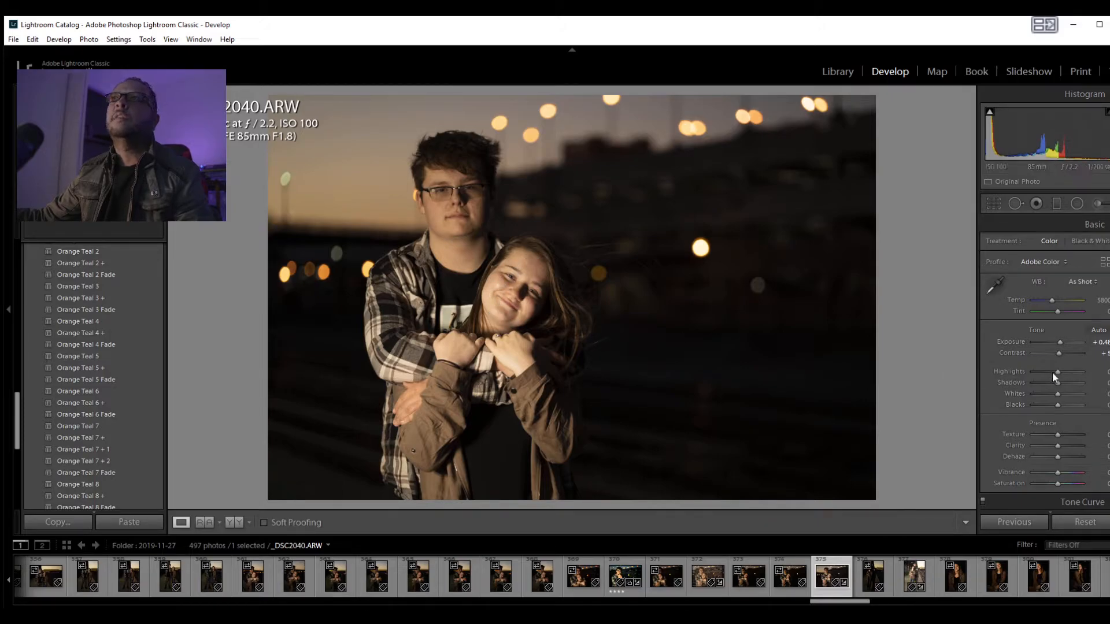
drag(1058, 371, 1055, 370)
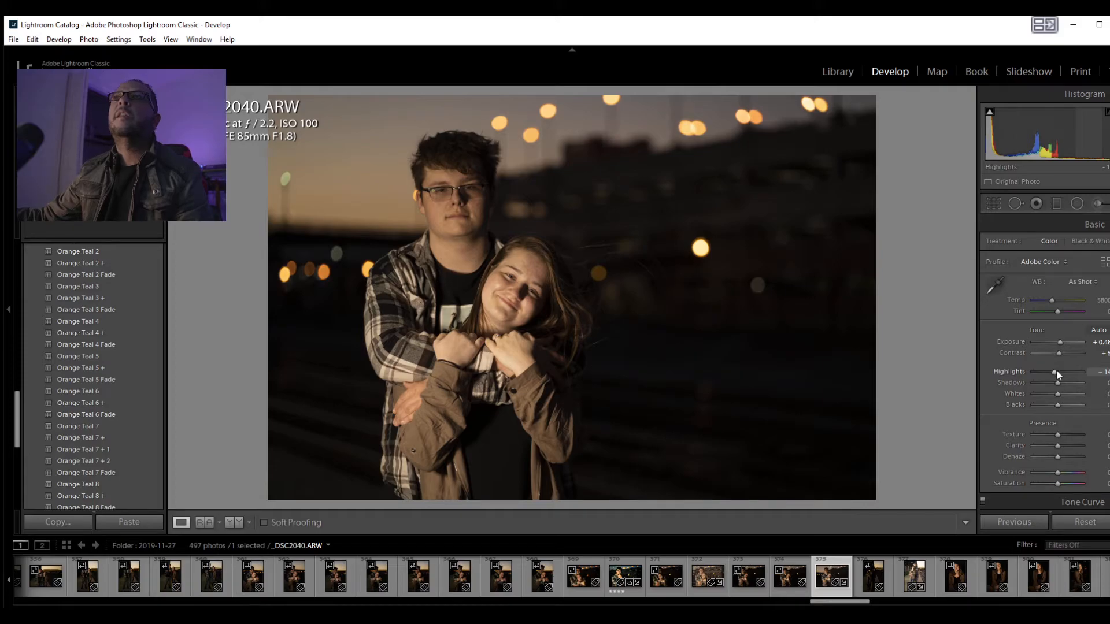
drag(1058, 384, 1061, 385)
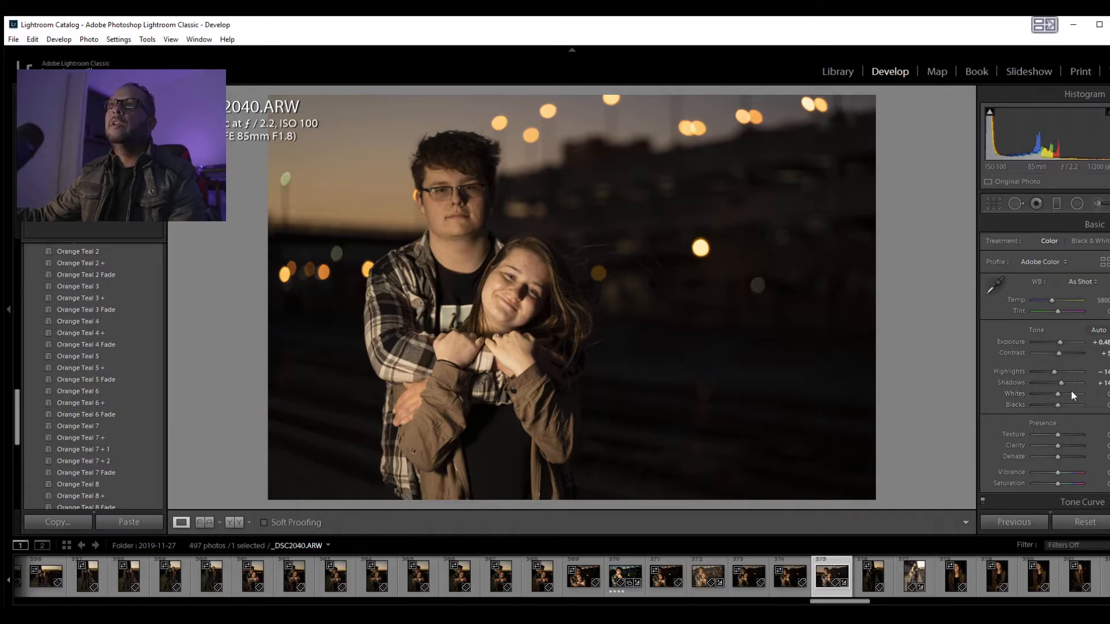
drag(1060, 395, 1073, 400)
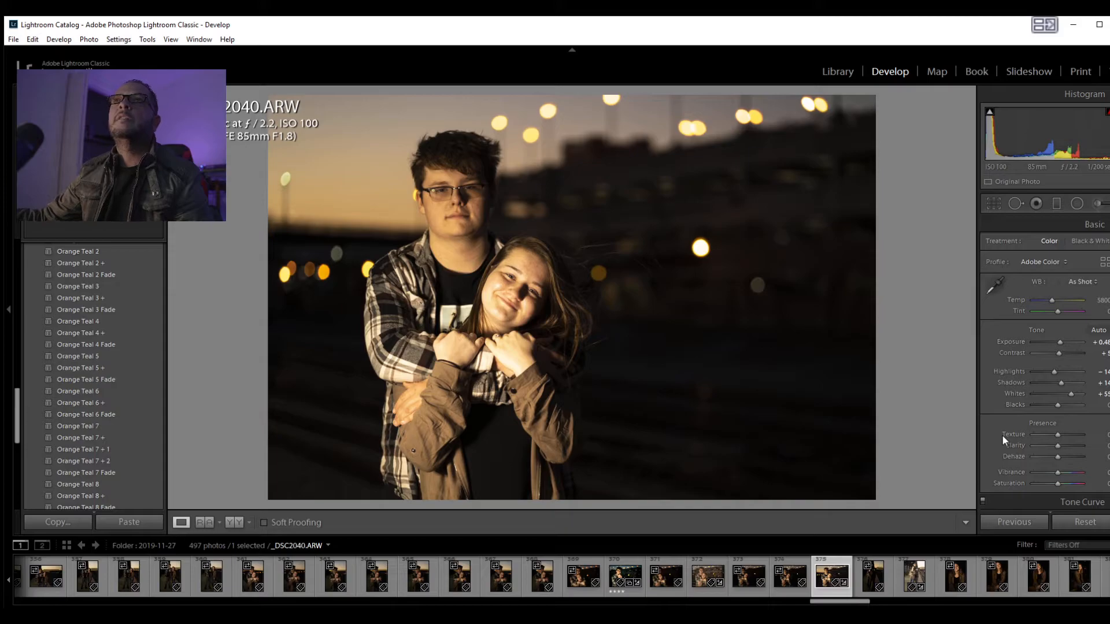
- Raise Clarity slightly and set Dehaze to +10, Vibrance to +10 and overall Saturation to +12
click(1058, 447)
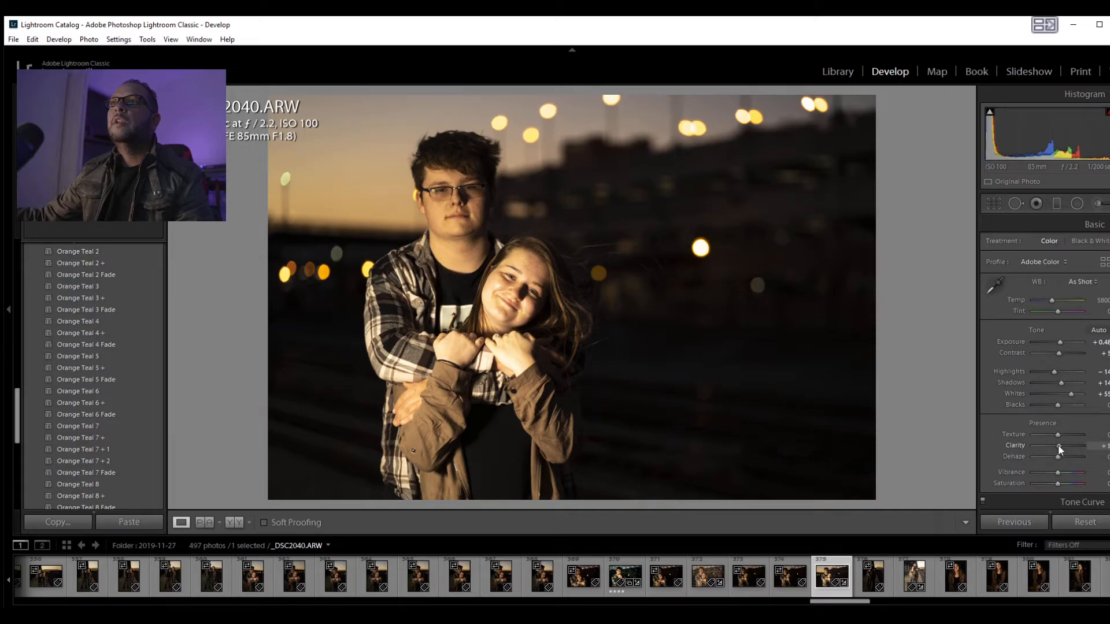
click(1059, 456)
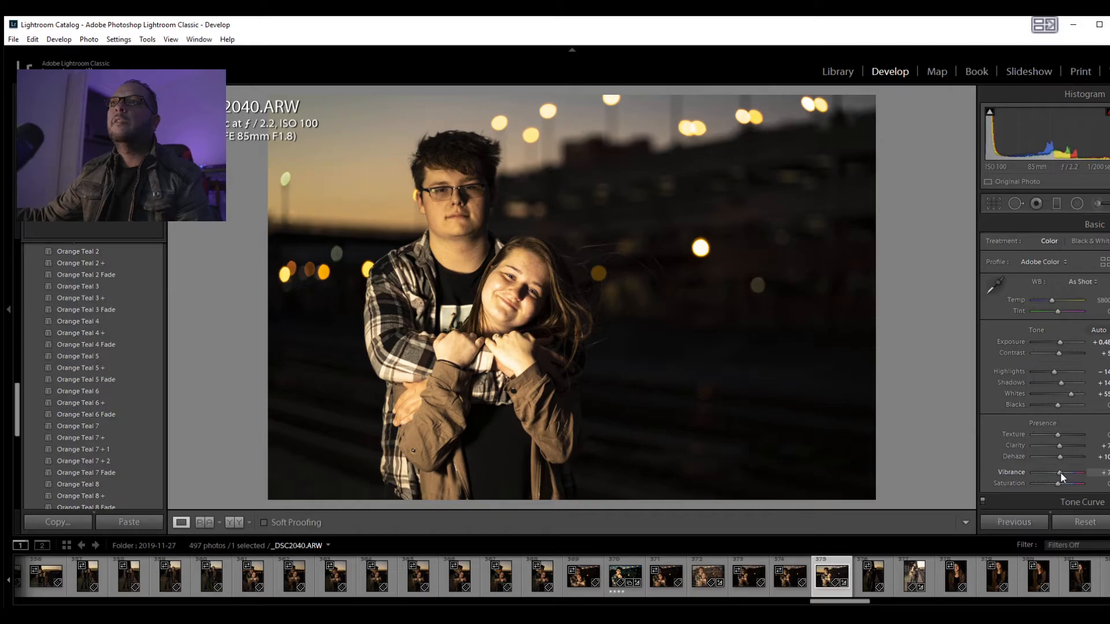
click(1059, 484)
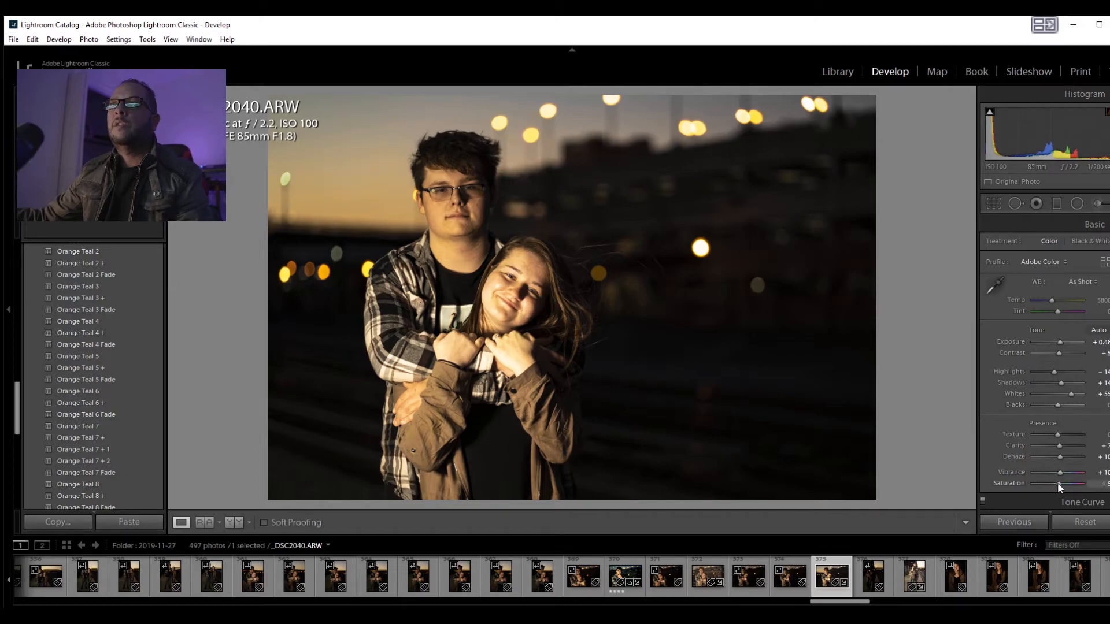
drag(1058, 483, 1059, 482)
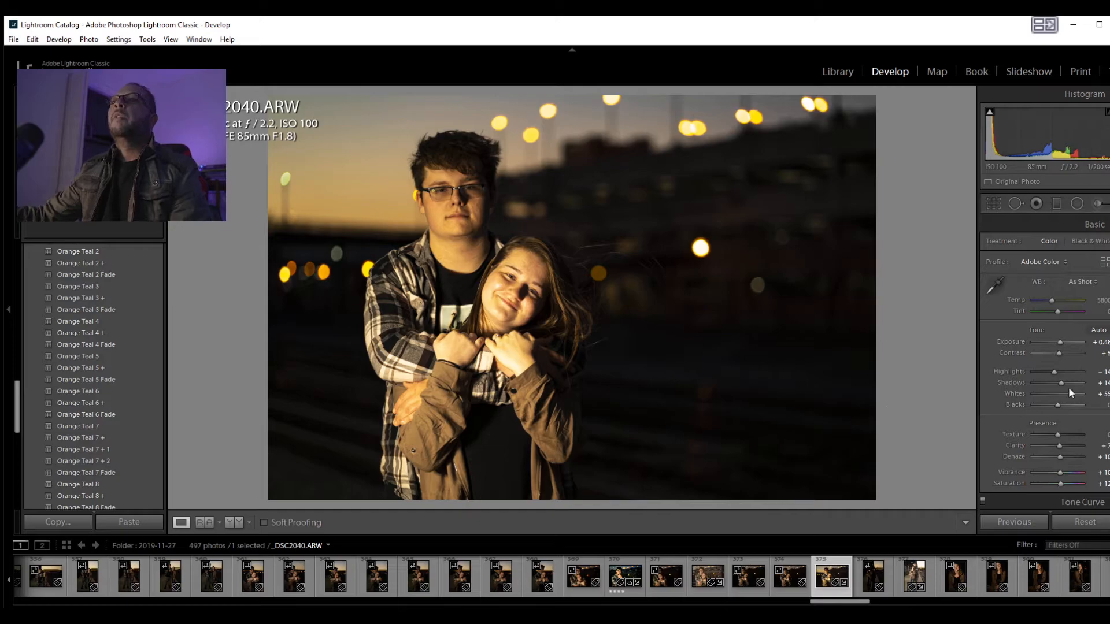
- Lower the Orange saturation to -27 in the HSL adjustments
scroll(1067, 392, down, 3)
scroll(1067, 391, down, 3)
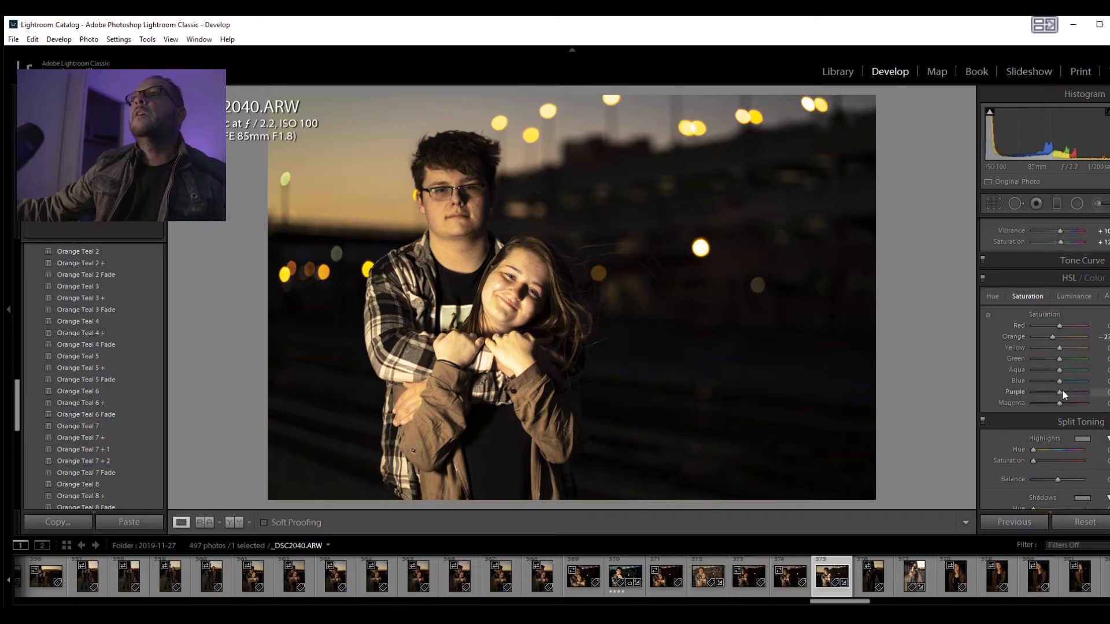
- Tint the split-toning highlights a warm orange with hue 42 and saturation 36%
scroll(1063, 390, down, 2)
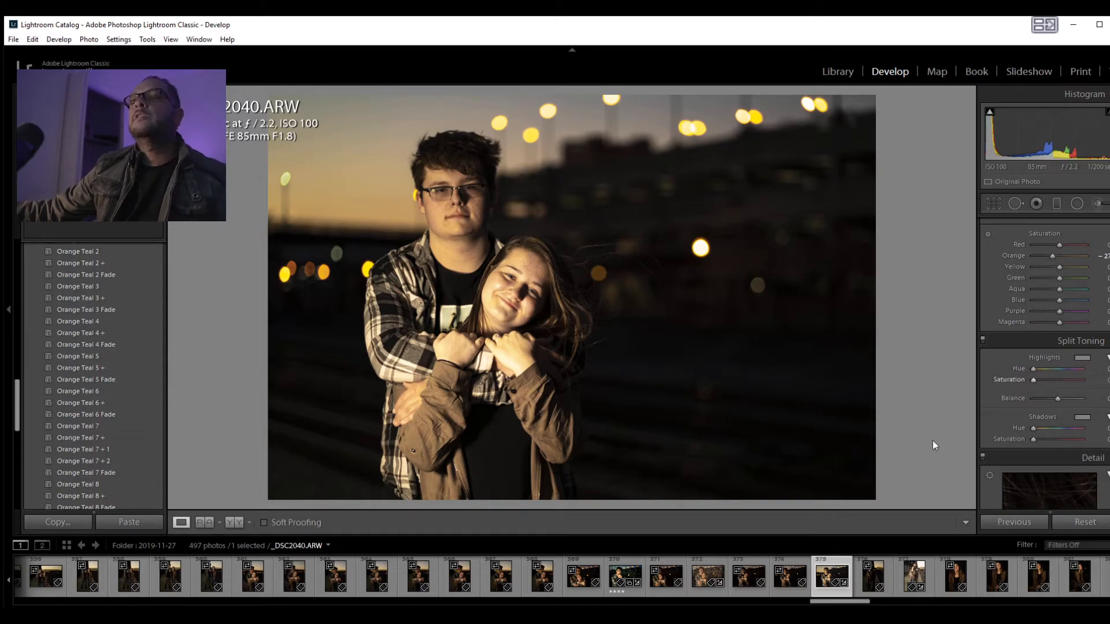
click(1082, 359)
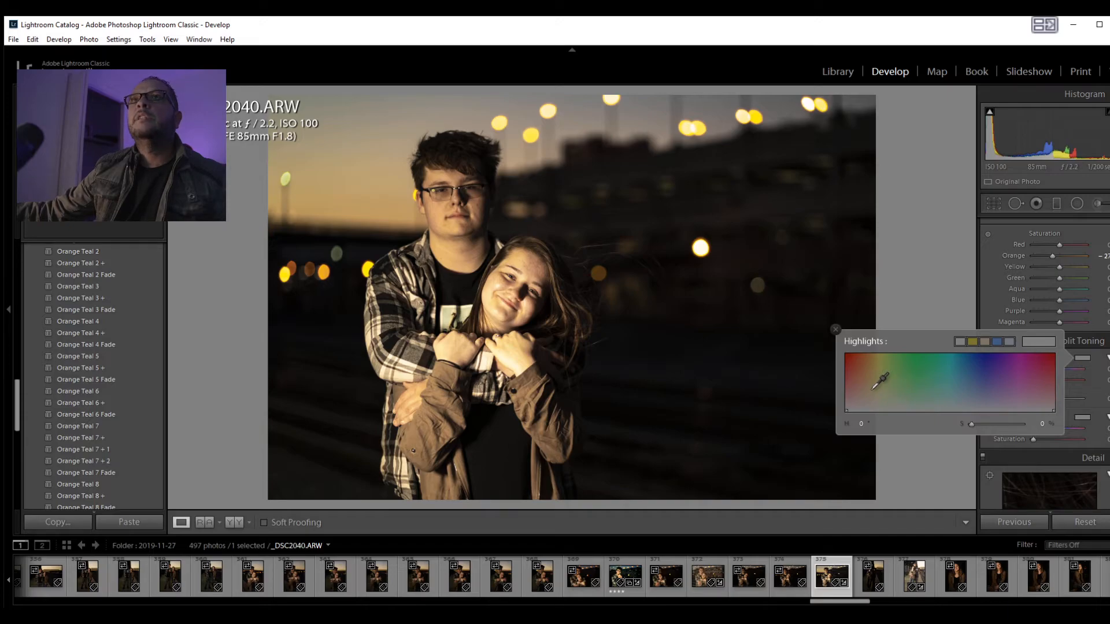
click(870, 391)
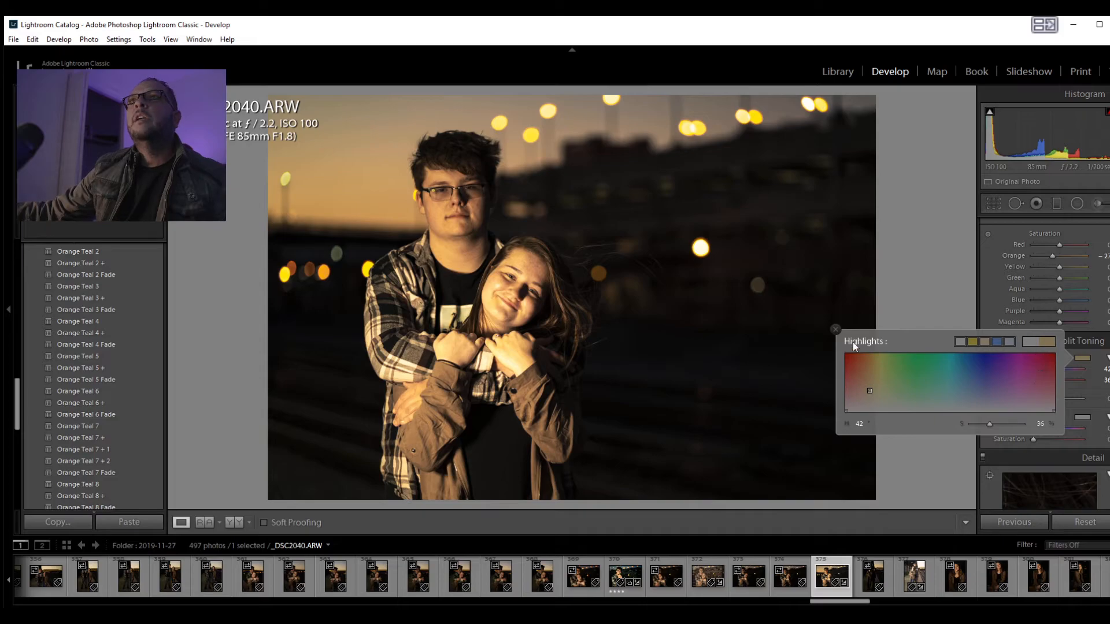
click(836, 329)
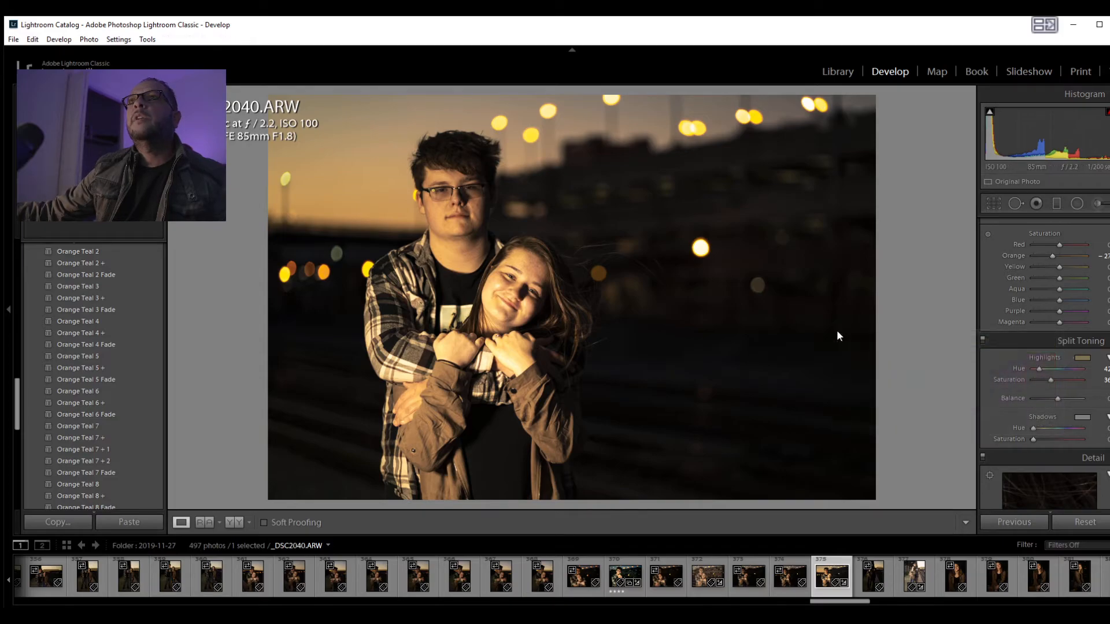
- Try several blue and teal tints for the split-toning shadows, settling on hue 194 and saturation 48%
click(1081, 418)
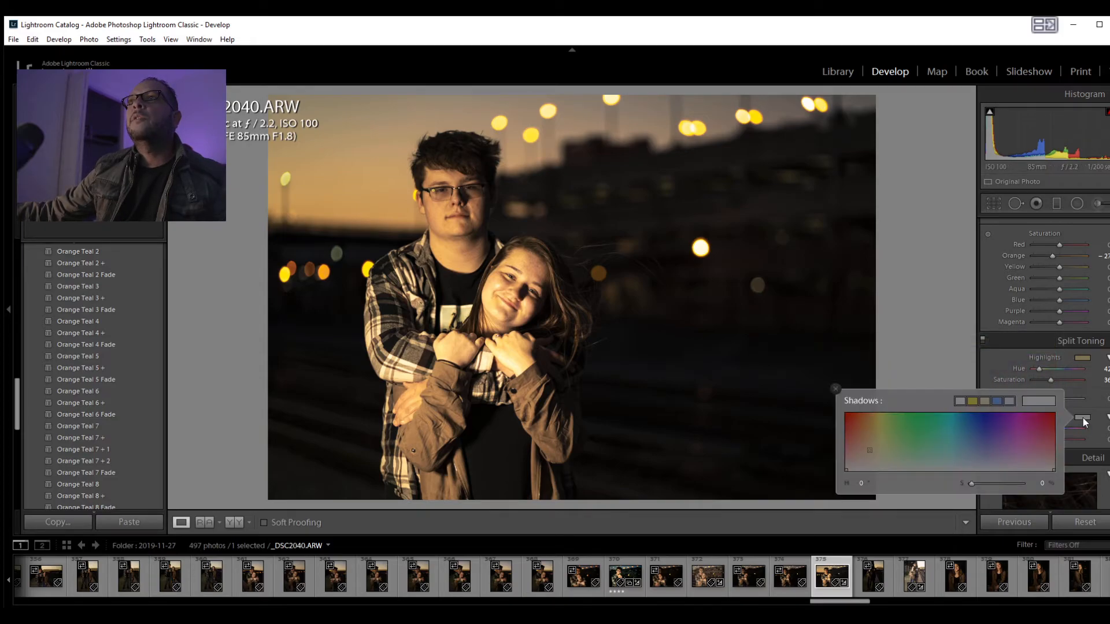
click(959, 454)
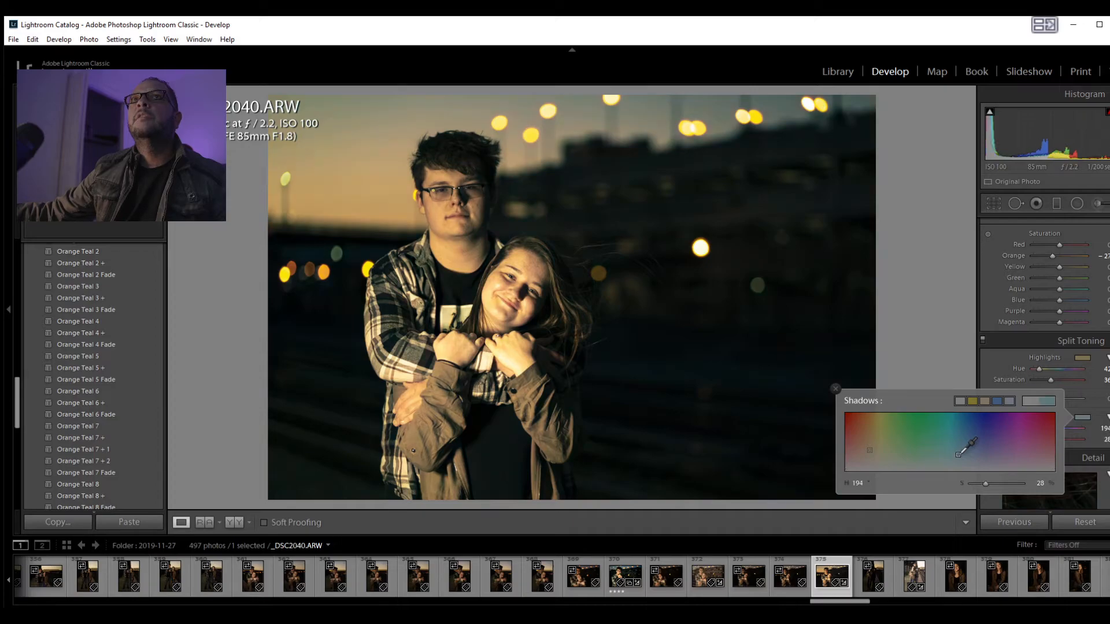
drag(957, 455, 960, 457)
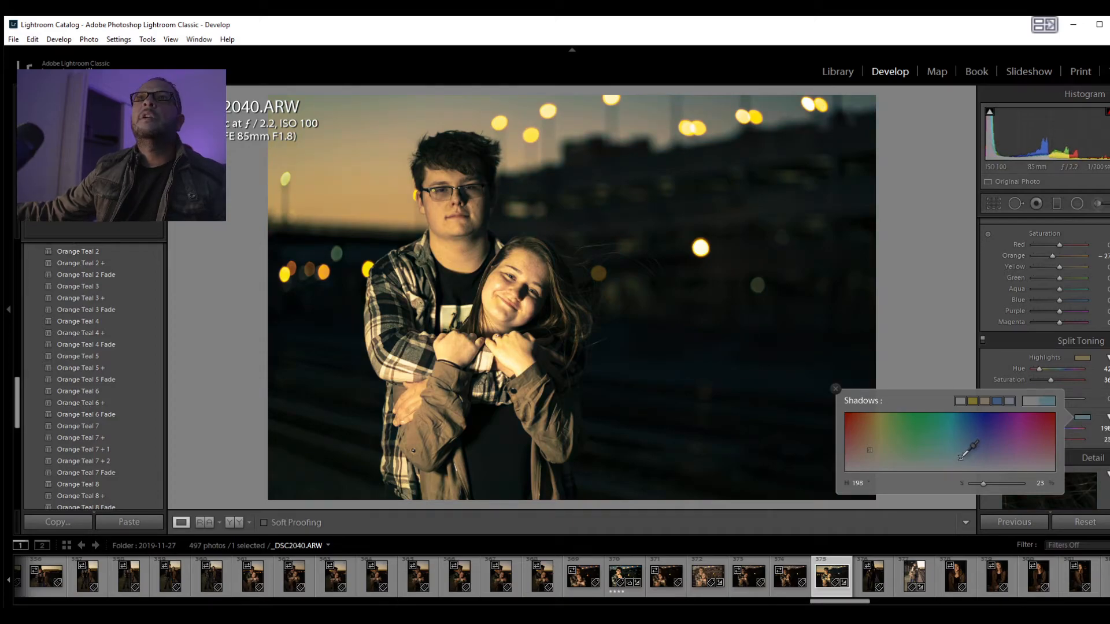
click(960, 456)
click(961, 450)
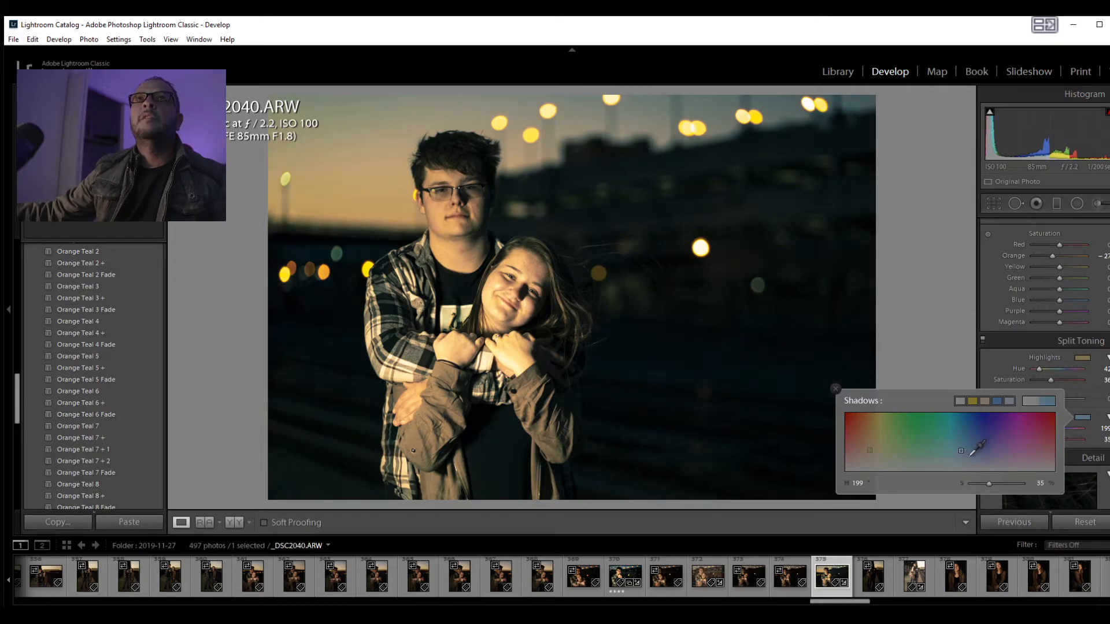
click(965, 452)
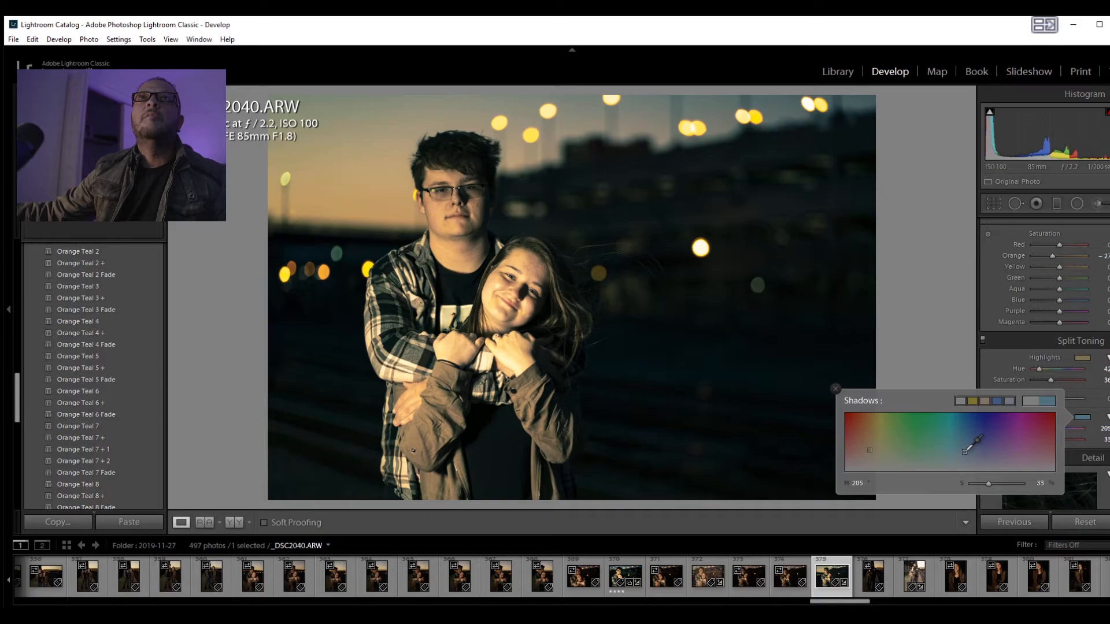
click(962, 447)
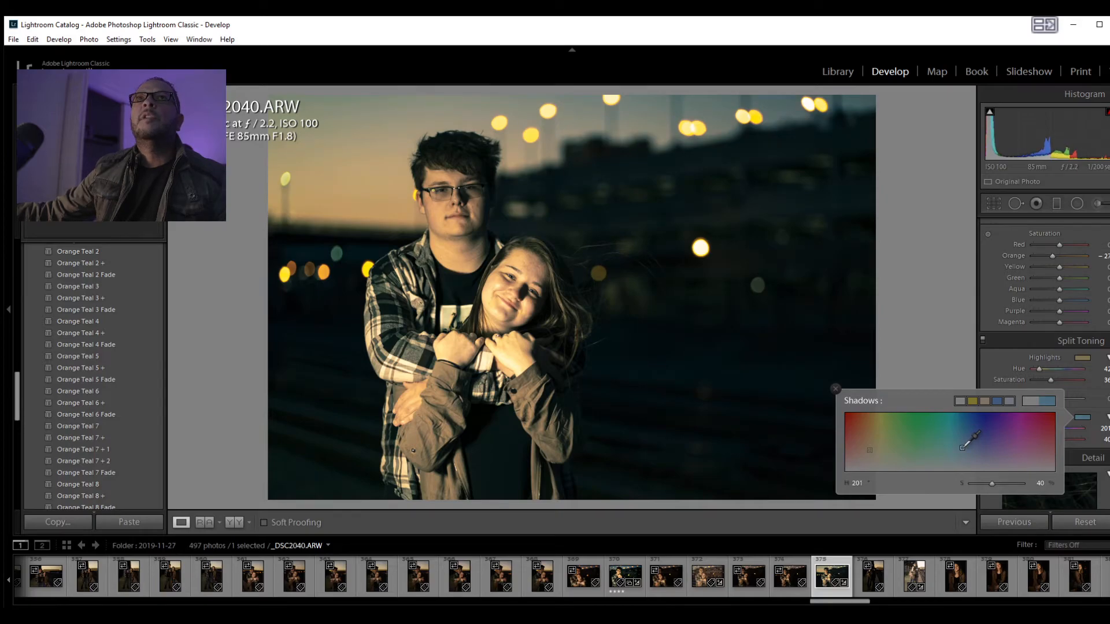
click(959, 457)
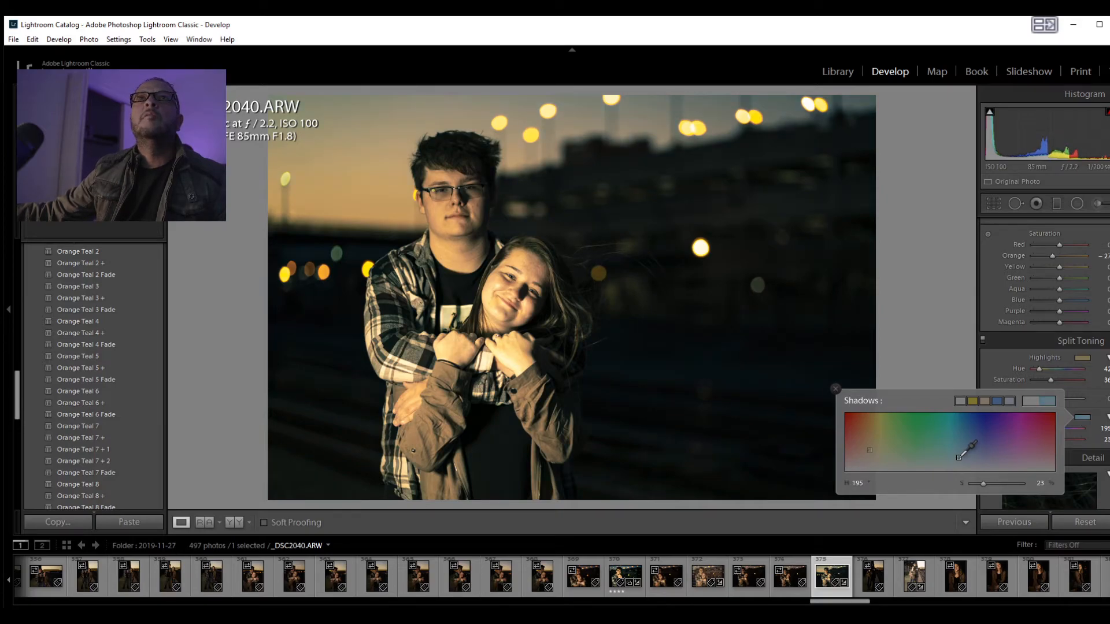
click(958, 449)
click(958, 444)
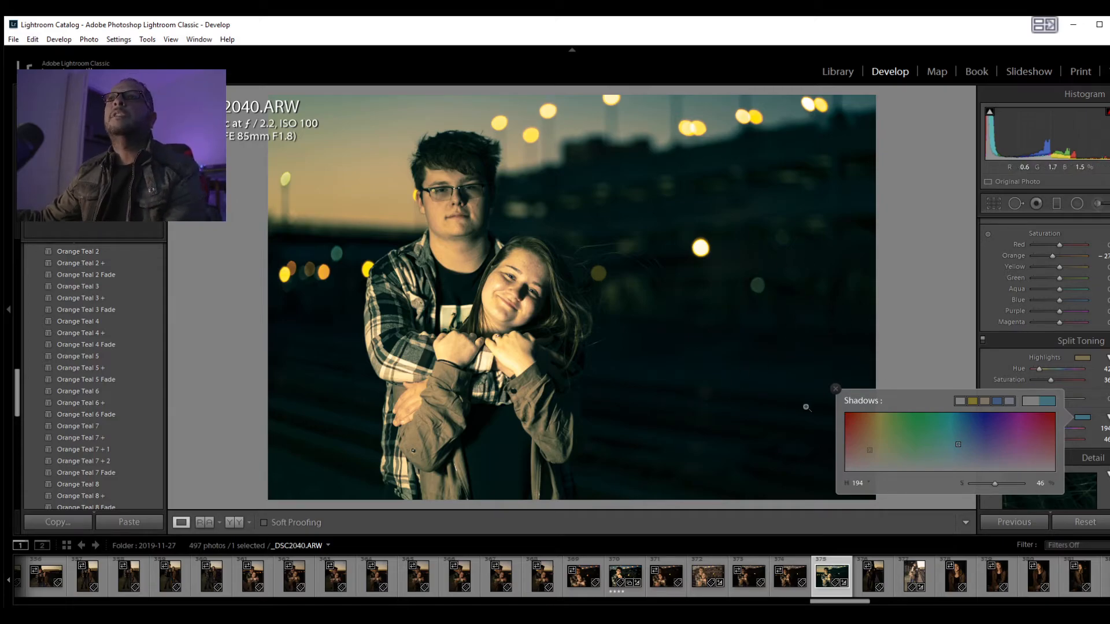
click(986, 422)
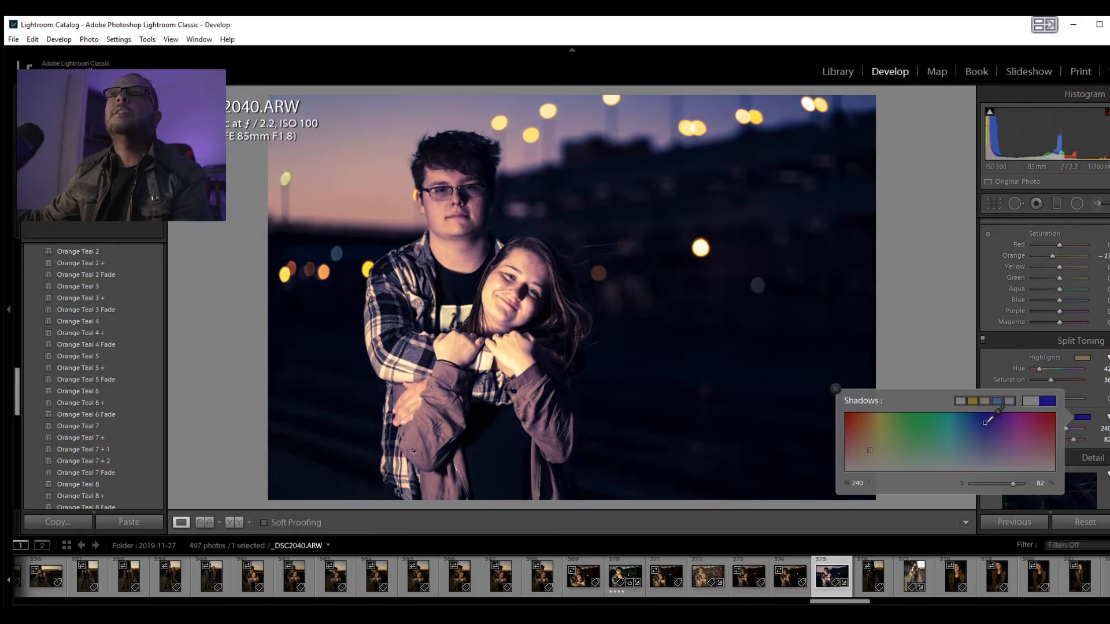
click(963, 444)
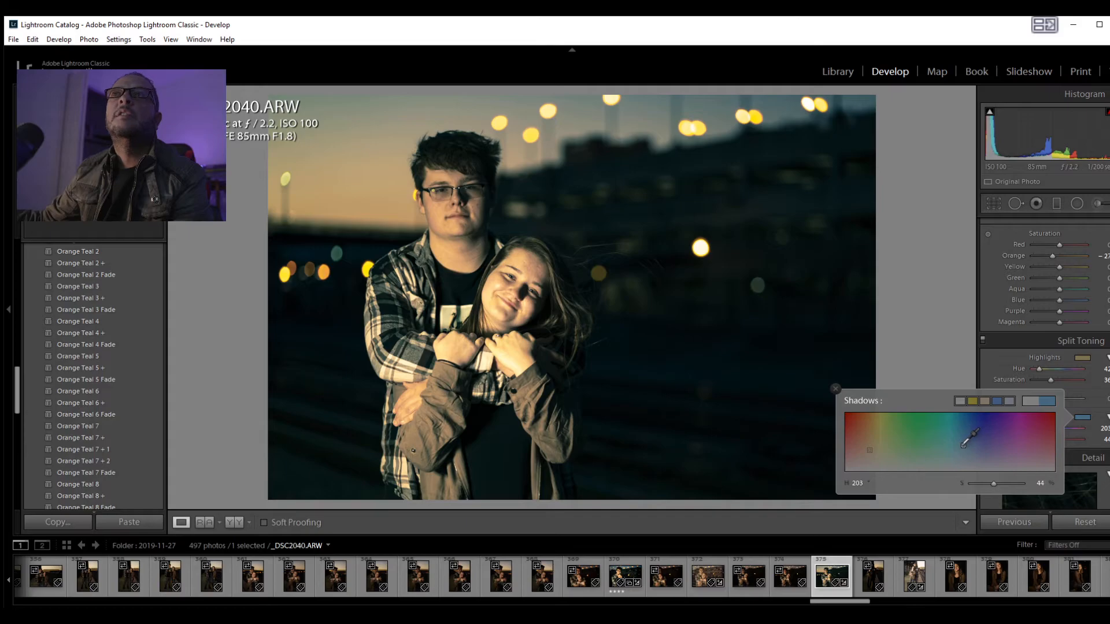
click(957, 443)
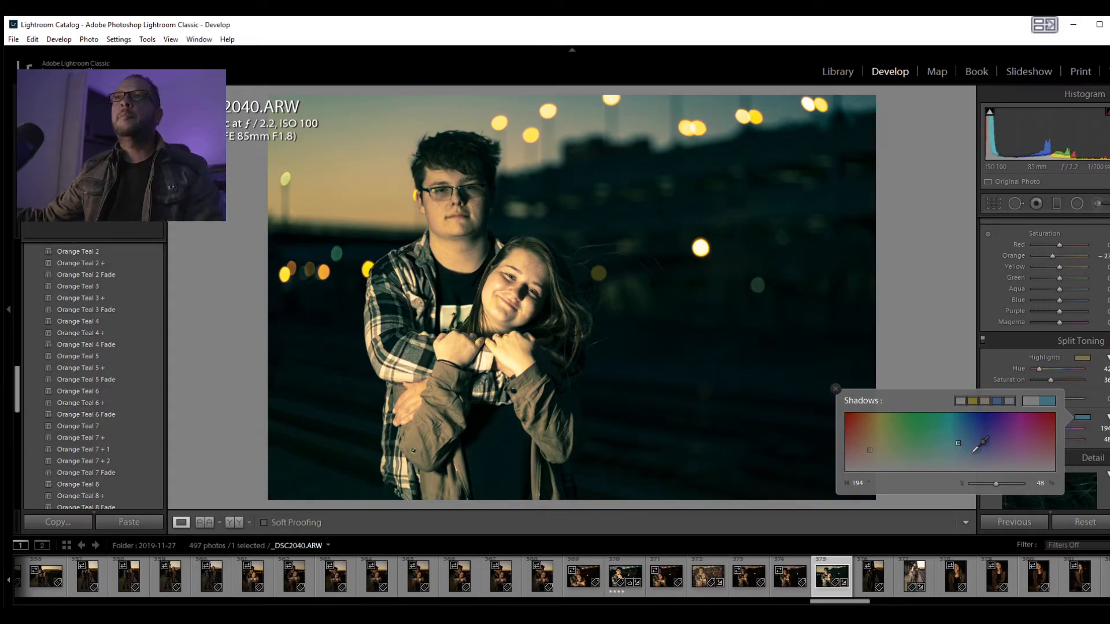
click(834, 389)
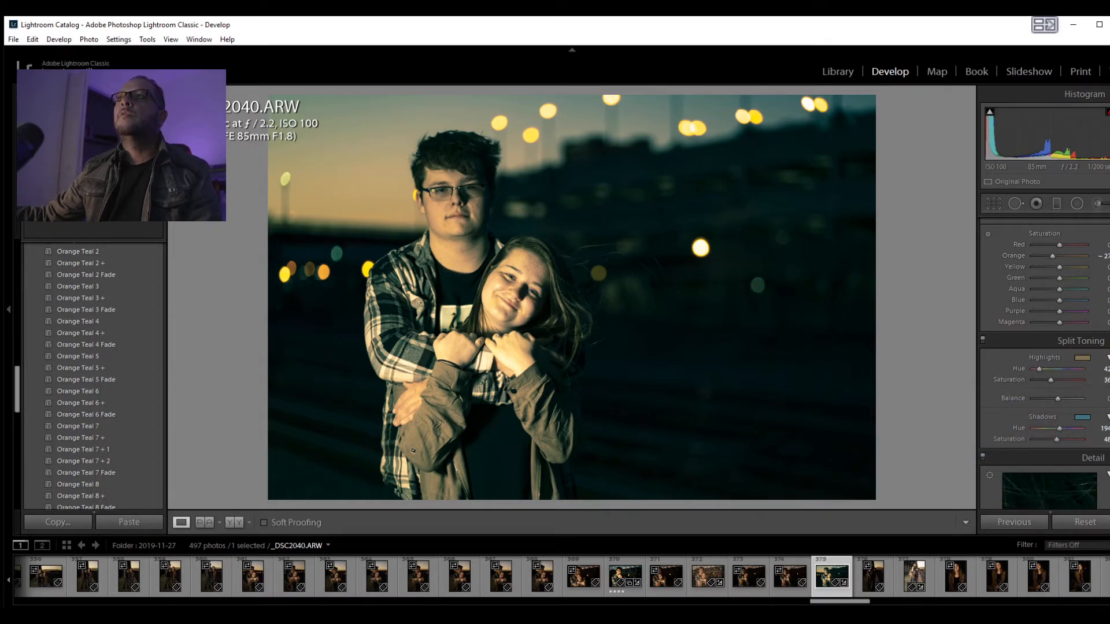
- Inspect both faces up close and set the sharpening Amount to about 72 and luminance noise reduction to about 35
scroll(1044, 361, down, 5)
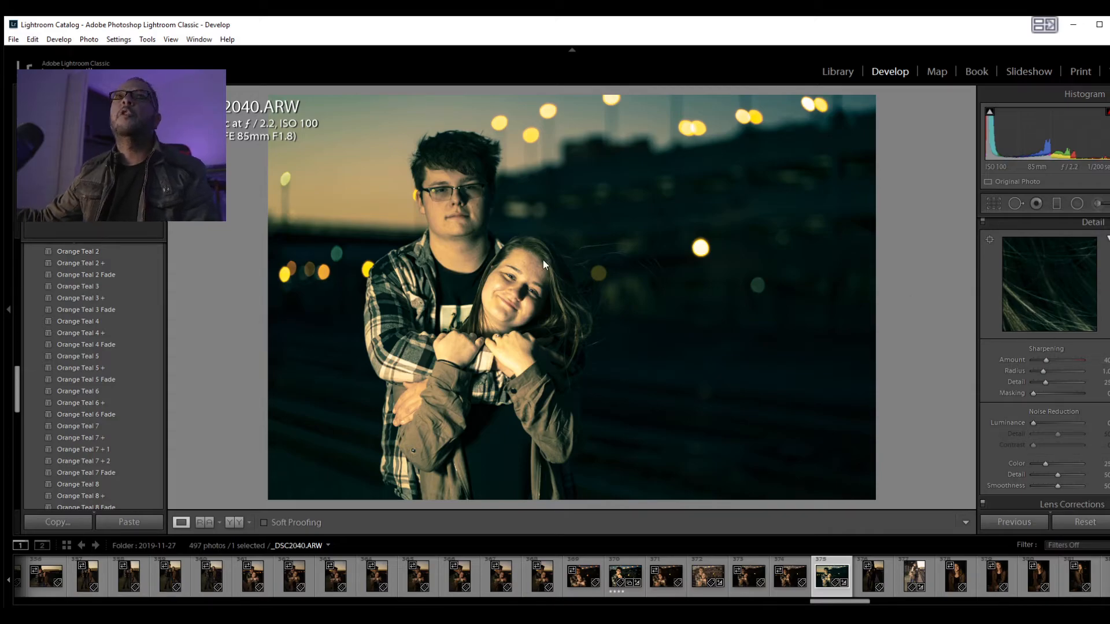
click(1041, 284)
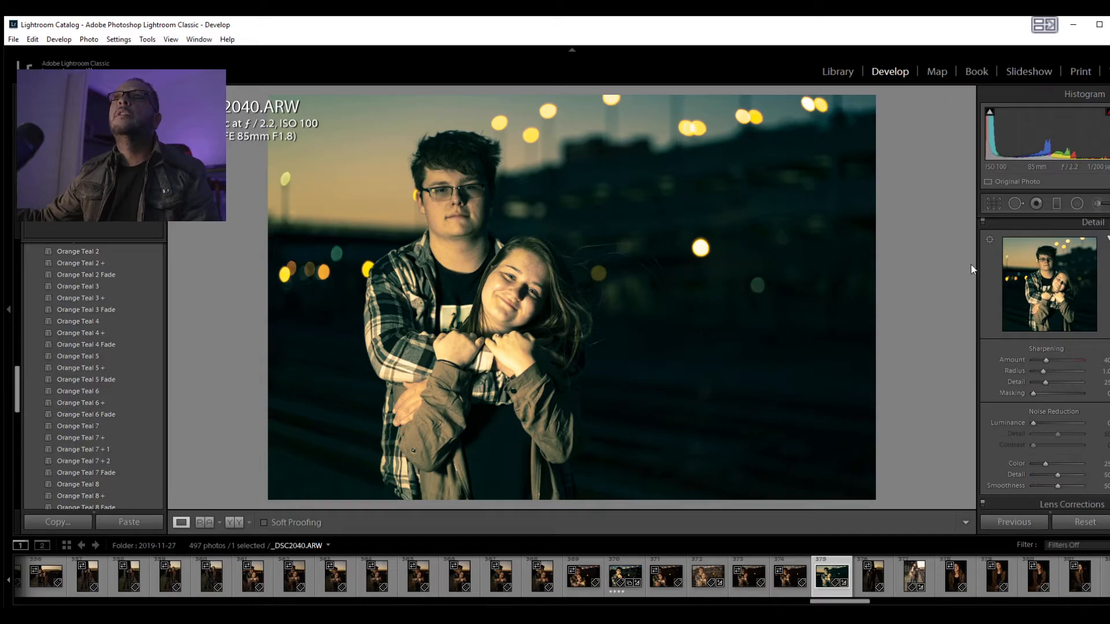
click(474, 212)
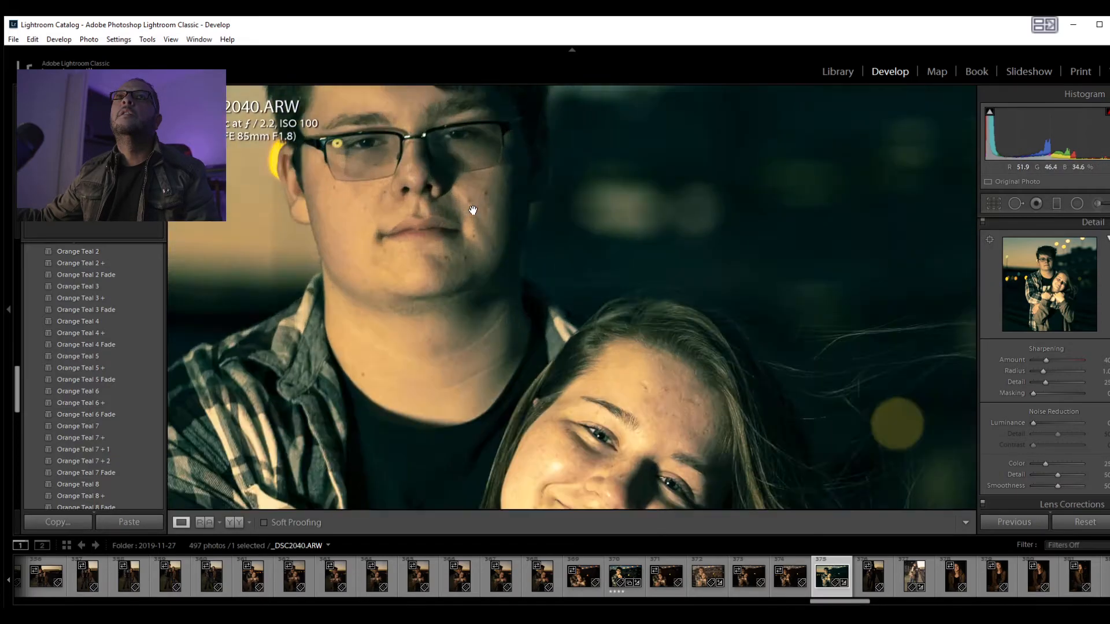
drag(463, 198, 600, 297)
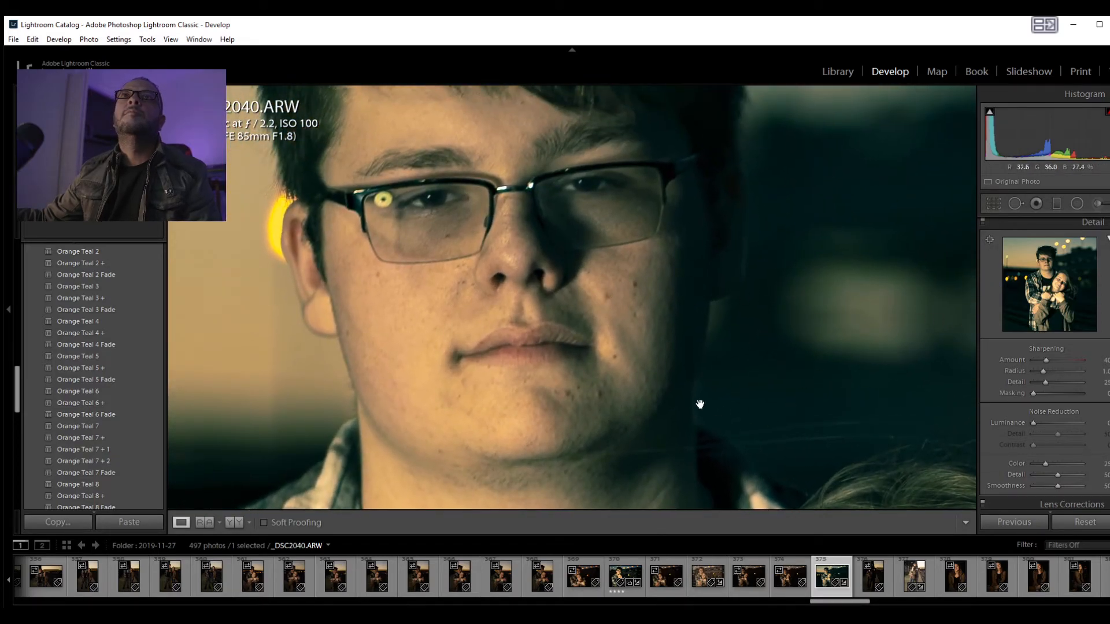
drag(716, 409, 503, 136)
drag(756, 335, 736, 282)
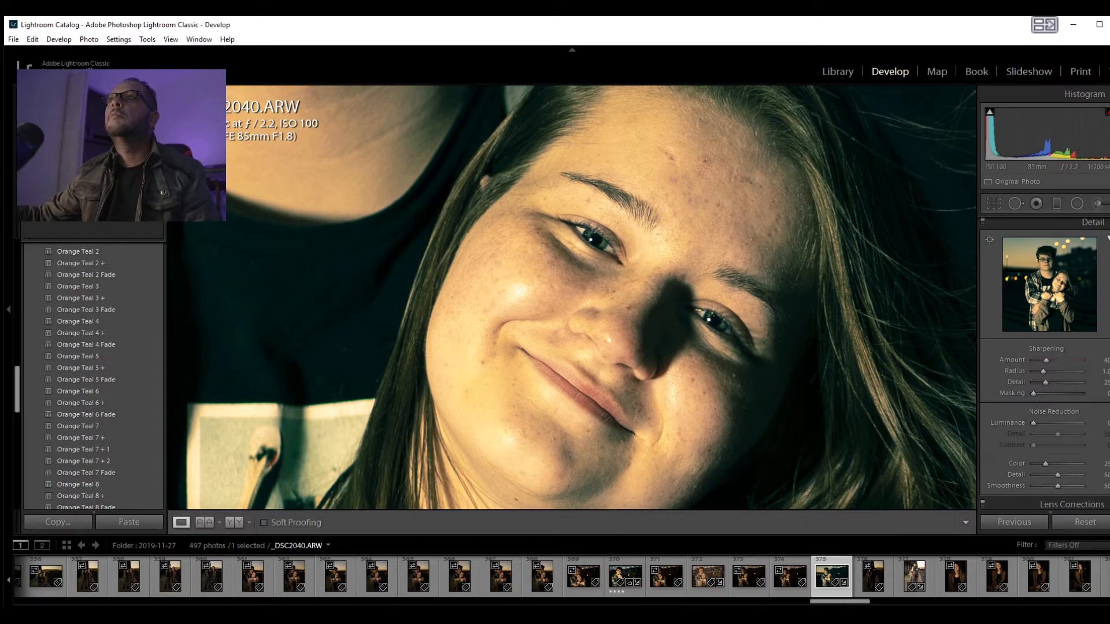
scroll(1044, 363, down, 2)
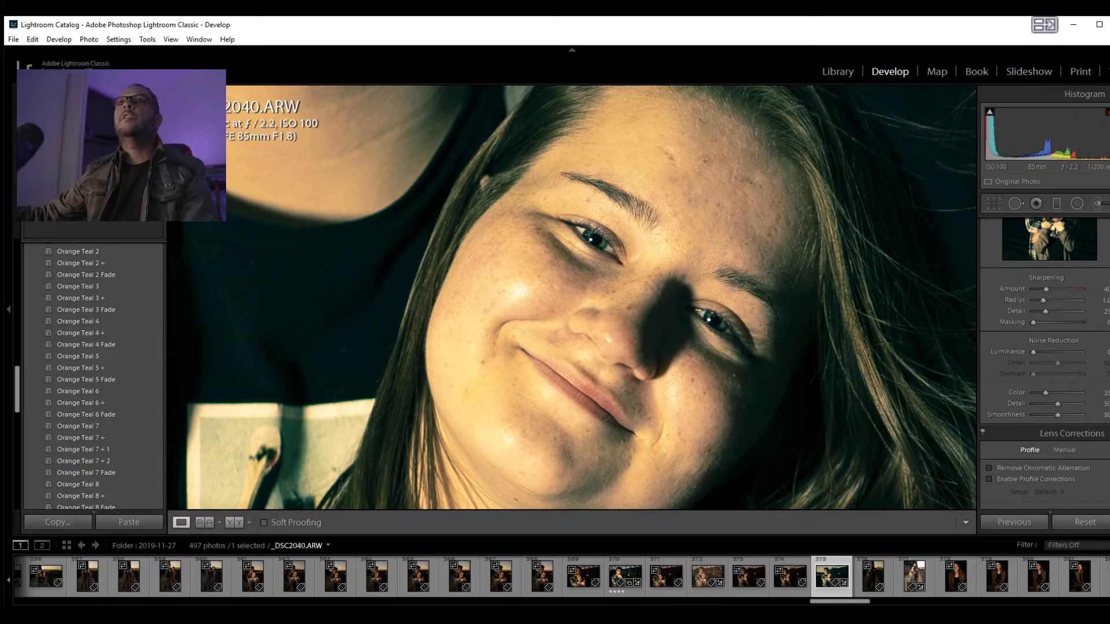
drag(1033, 354, 1035, 353)
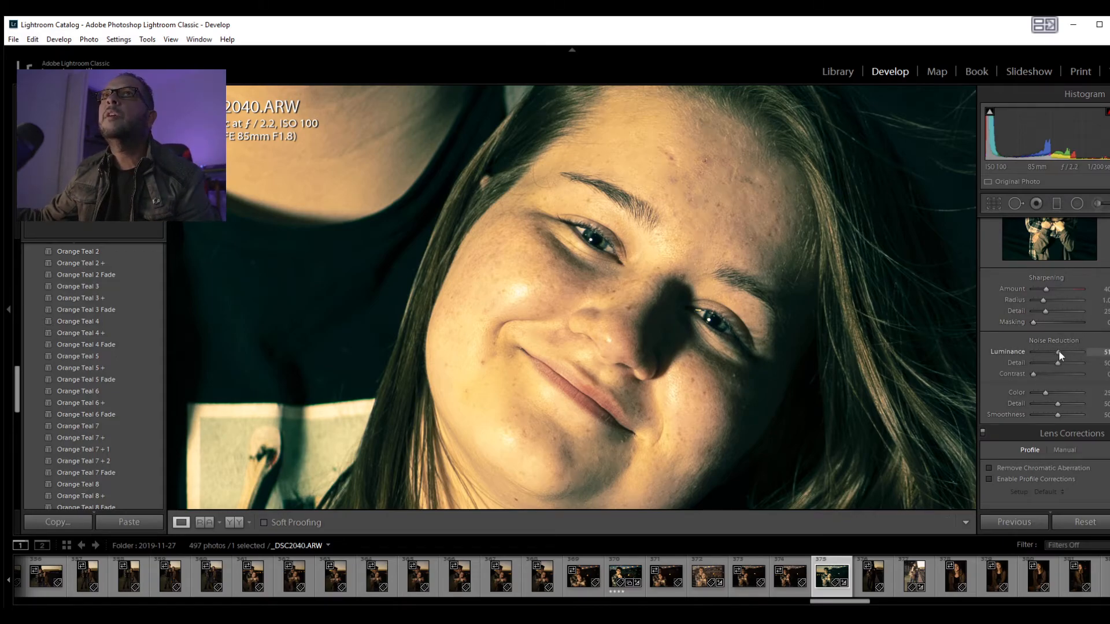
drag(1069, 351, 1051, 354)
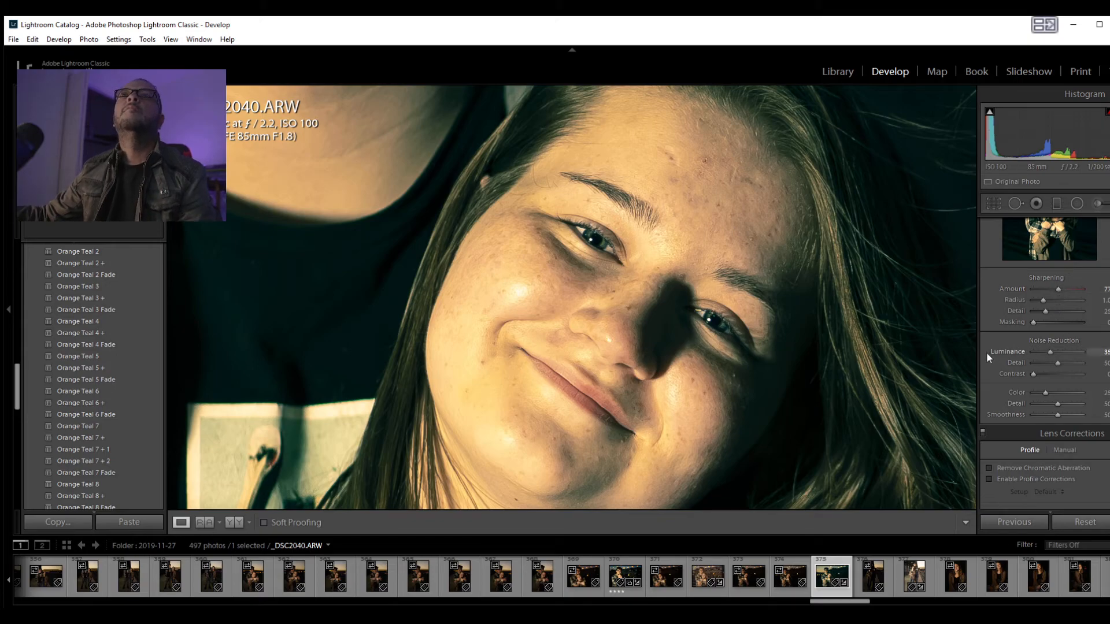
click(862, 322)
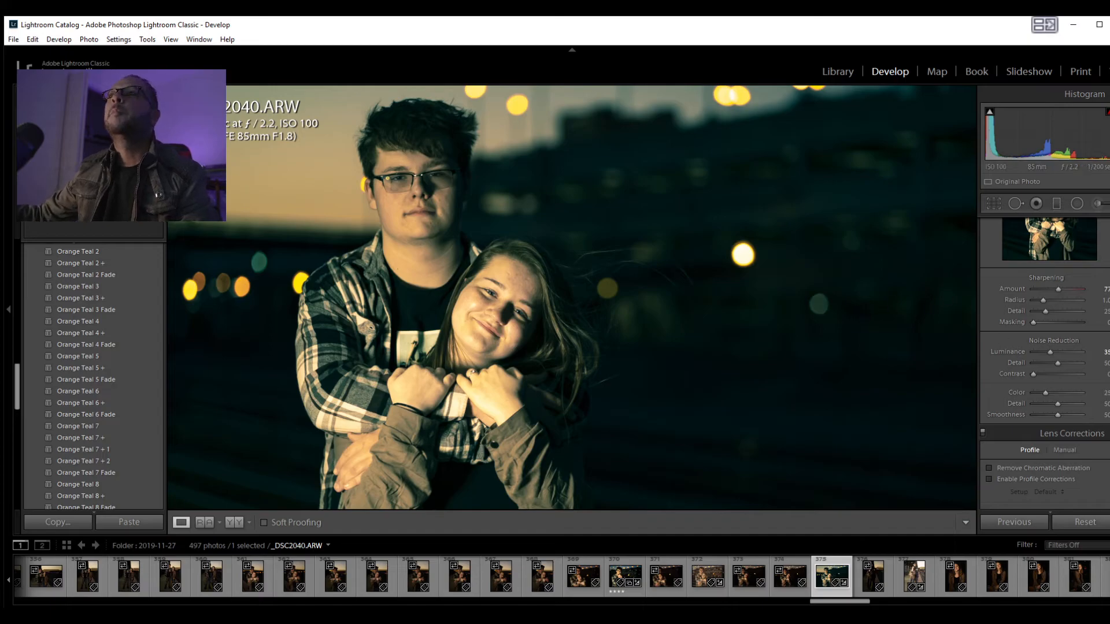
- Turn on Remove Chromatic Aberration and Enable Profile Corrections in the lens corrections
scroll(1041, 376, down, 3)
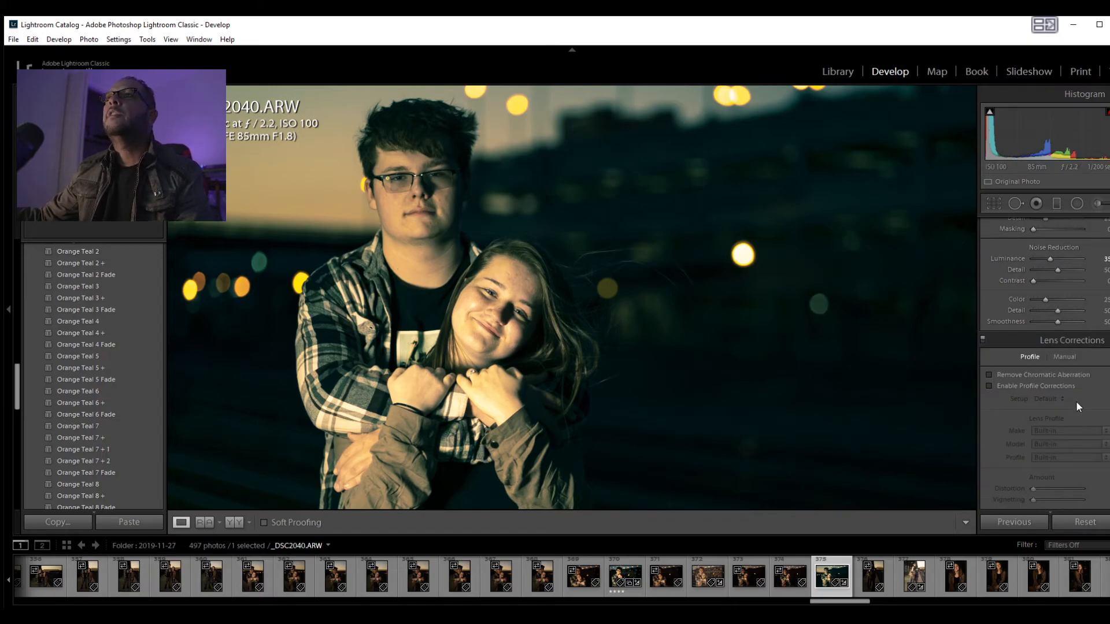
click(987, 375)
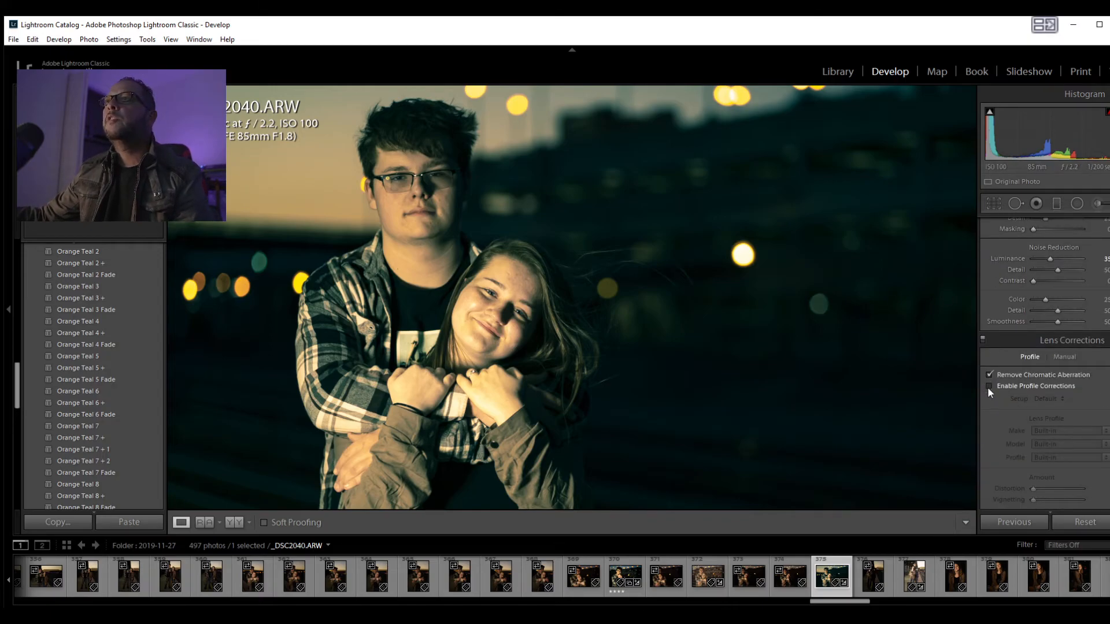
click(989, 385)
- Darken the photo's edges slightly with a negative post-crop vignetting amount in the Highlight Priority style
scroll(1044, 365, down, 2)
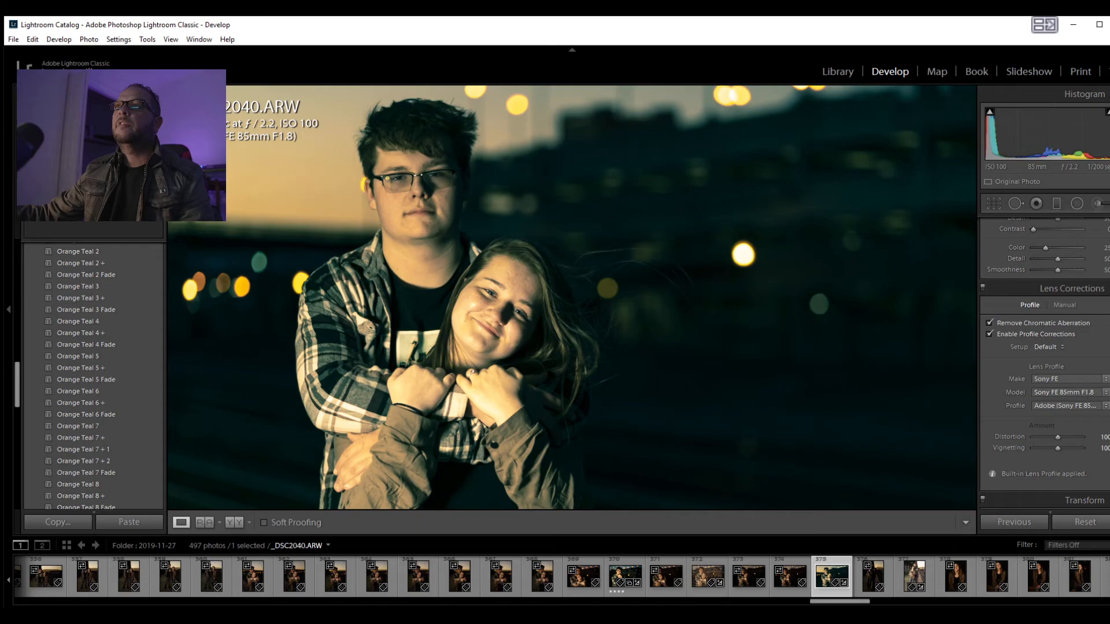
scroll(1043, 364, down, 8)
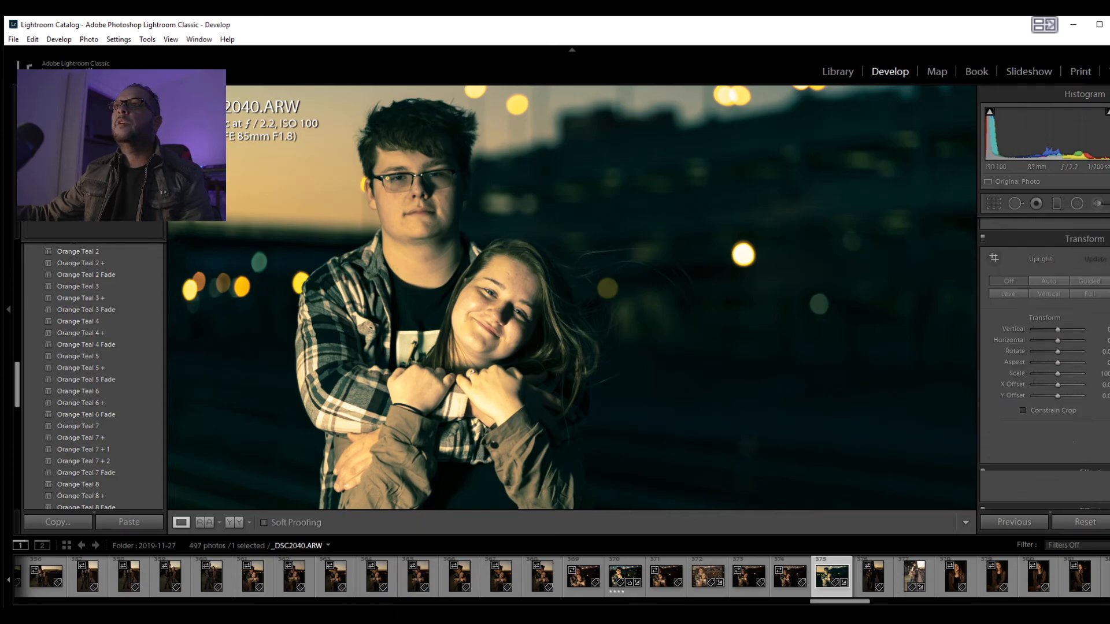
scroll(1043, 364, down, 3)
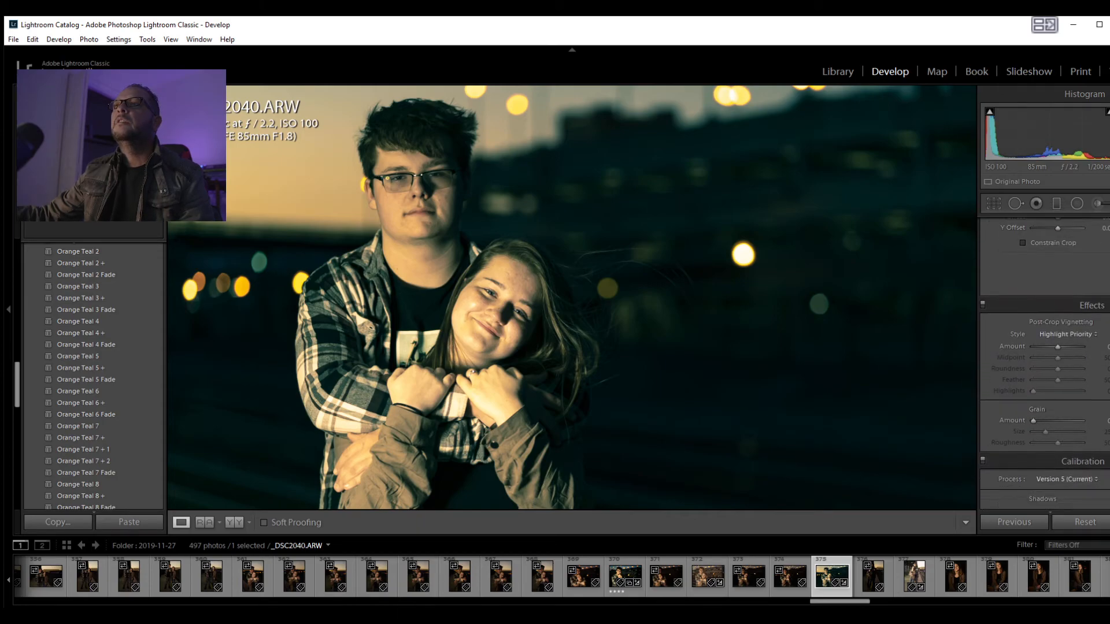
drag(1056, 345, 1052, 346)
- Try a higher Blue Primary saturation in the calibration settings and reset it to neutral
scroll(1060, 509, down, 3)
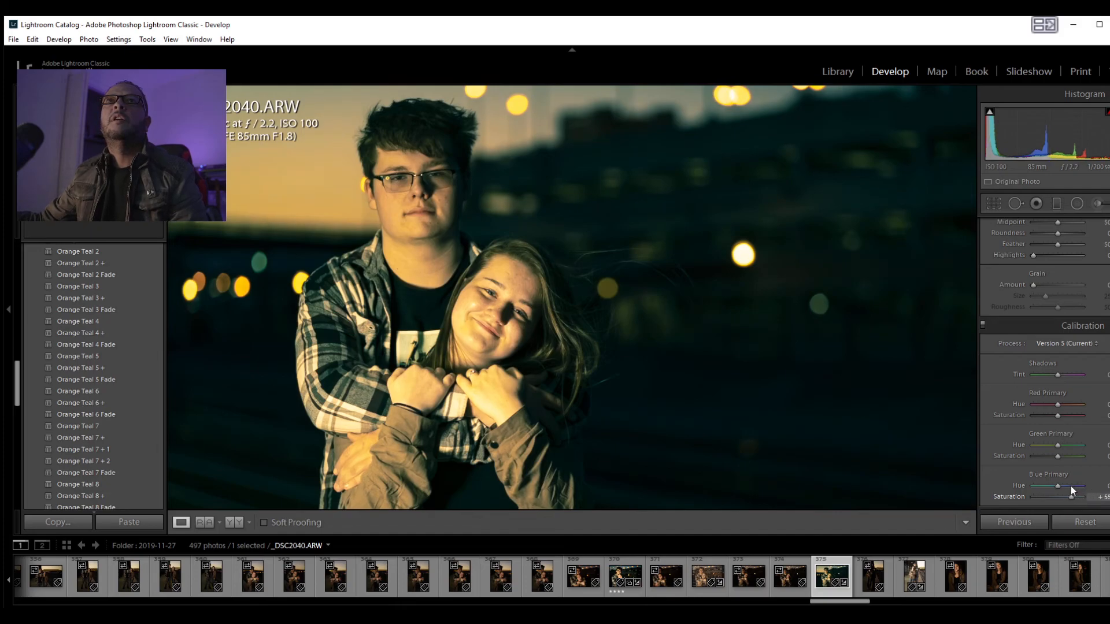
mouse_move(1066, 484)
mouse_down()
mouse_move(1046, 498)
mouse_move(1057, 498)
mouse_up()
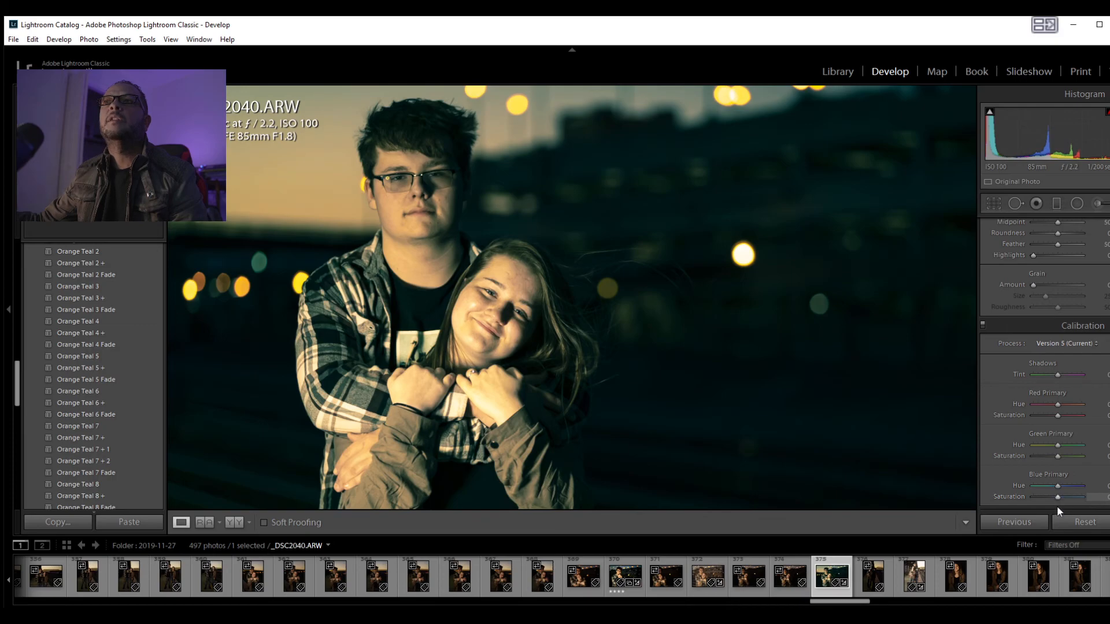